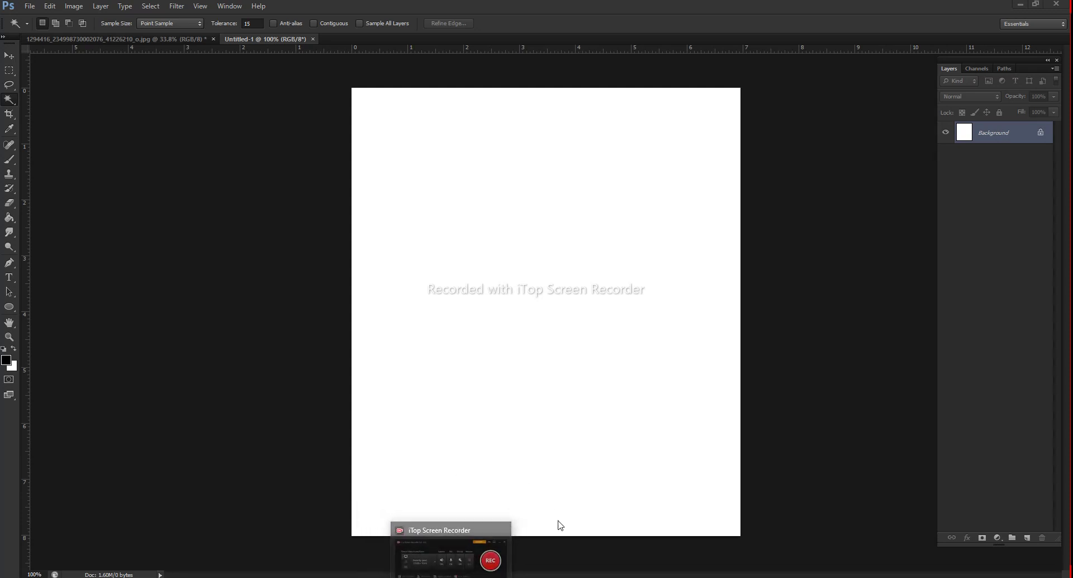
- Bring the portrait document forward, zoom in, and duplicate its Background layer
click(132, 40)
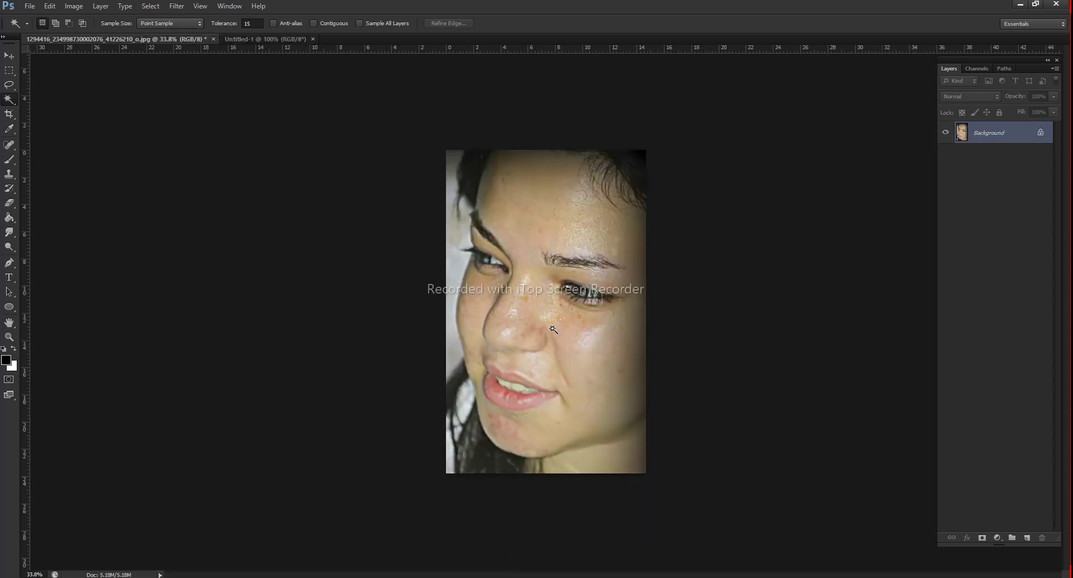
ctrl+click(673, 268)
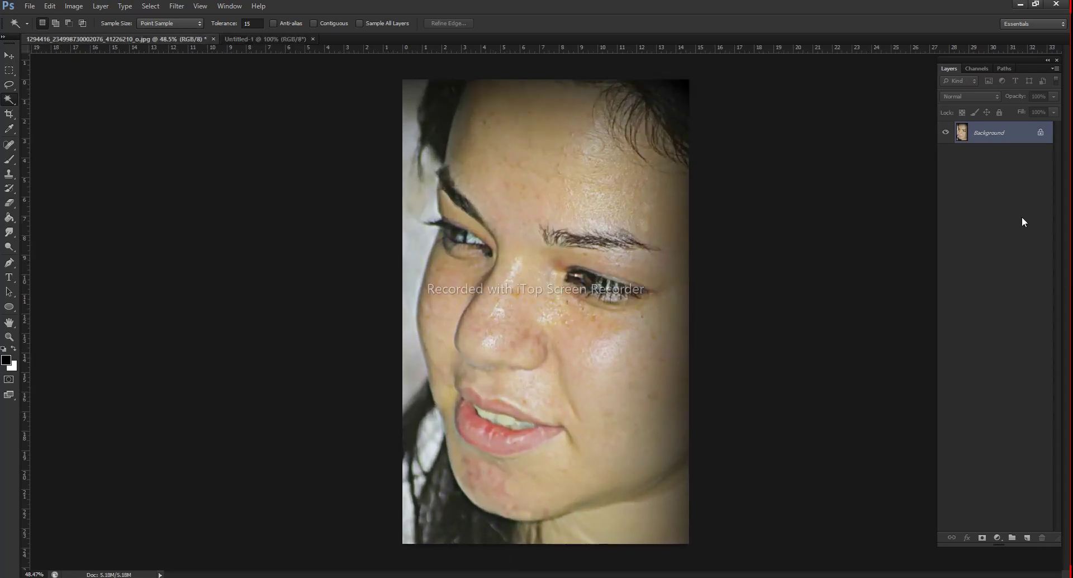
drag(1012, 140, 1027, 537)
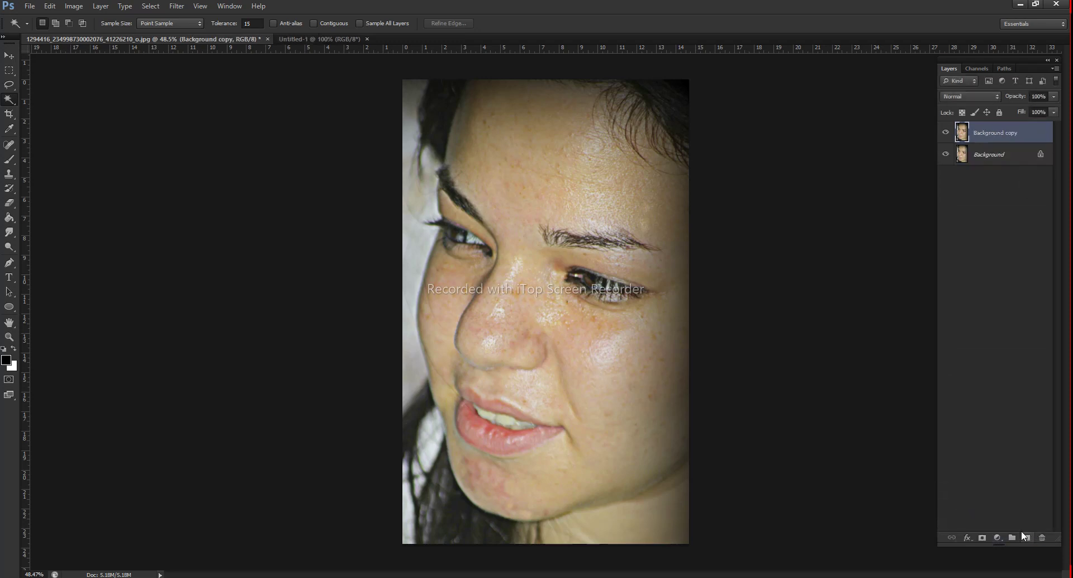
- Set the Background copy layer's blend mode to Vivid Light
scroll(579, 307, down, 1)
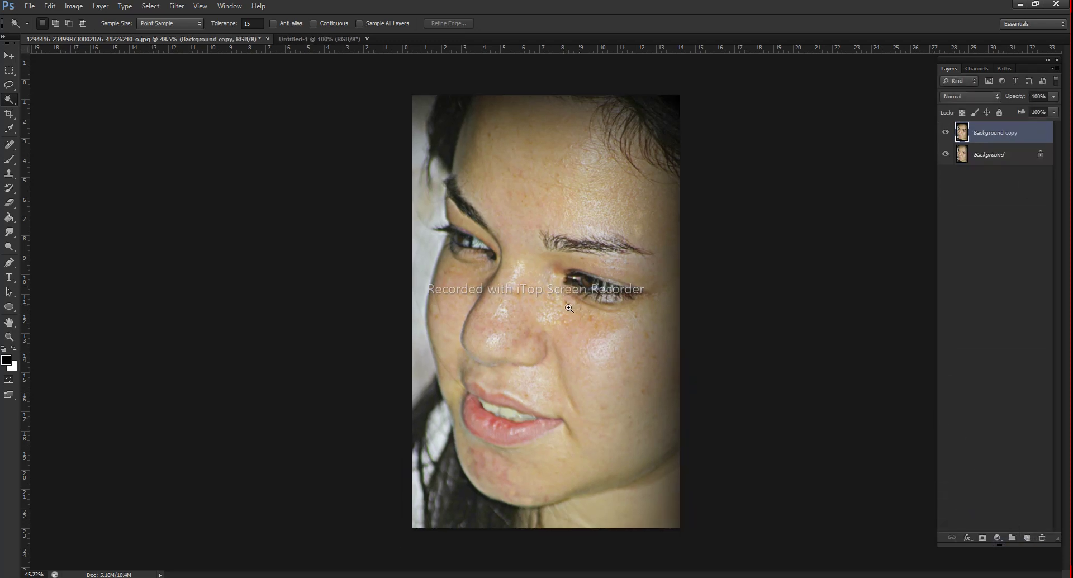
click(953, 96)
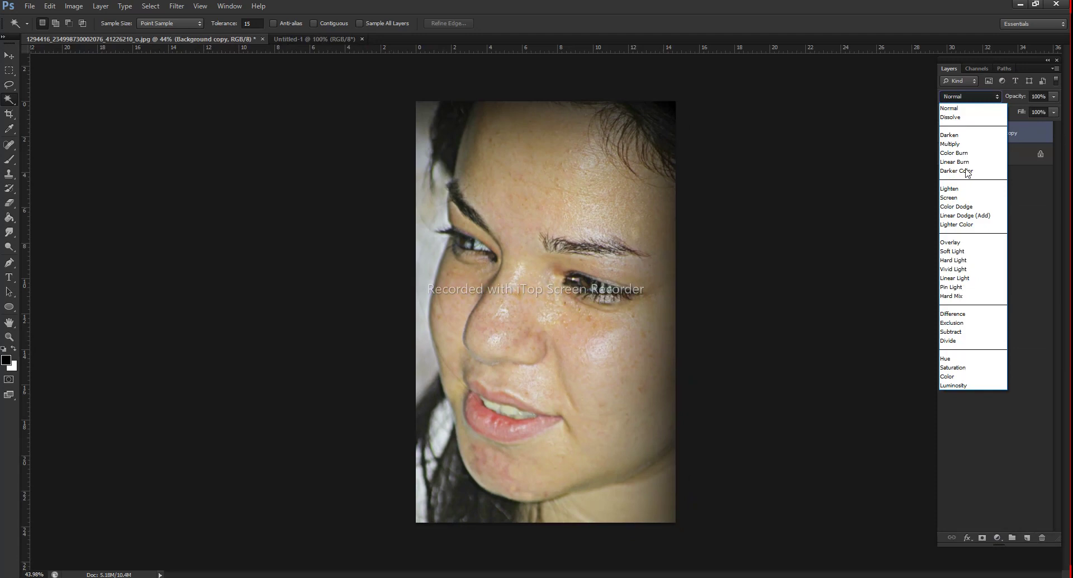
click(974, 269)
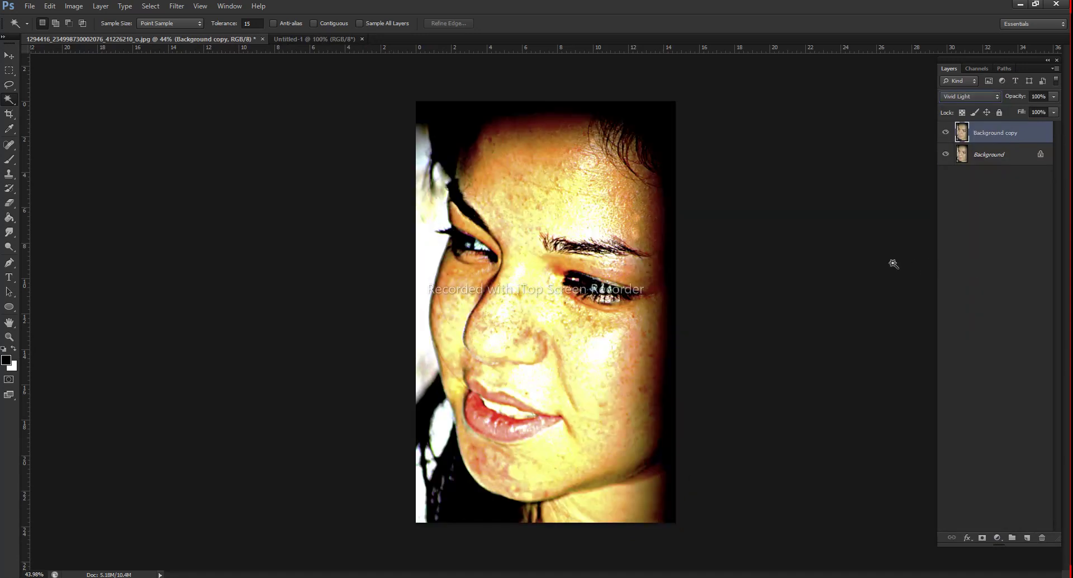
click(74, 6)
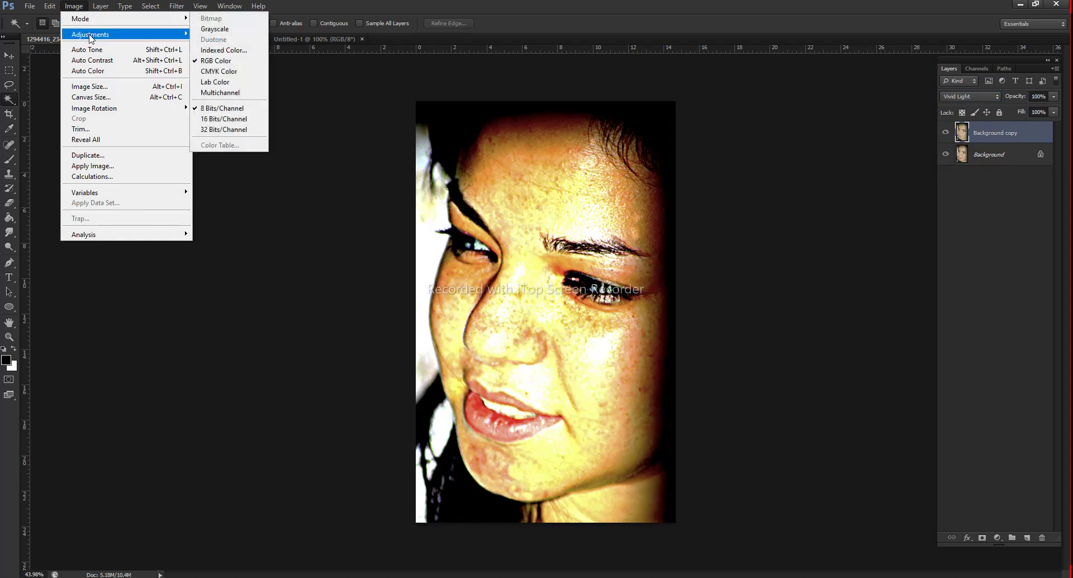
mouse_move(126, 35)
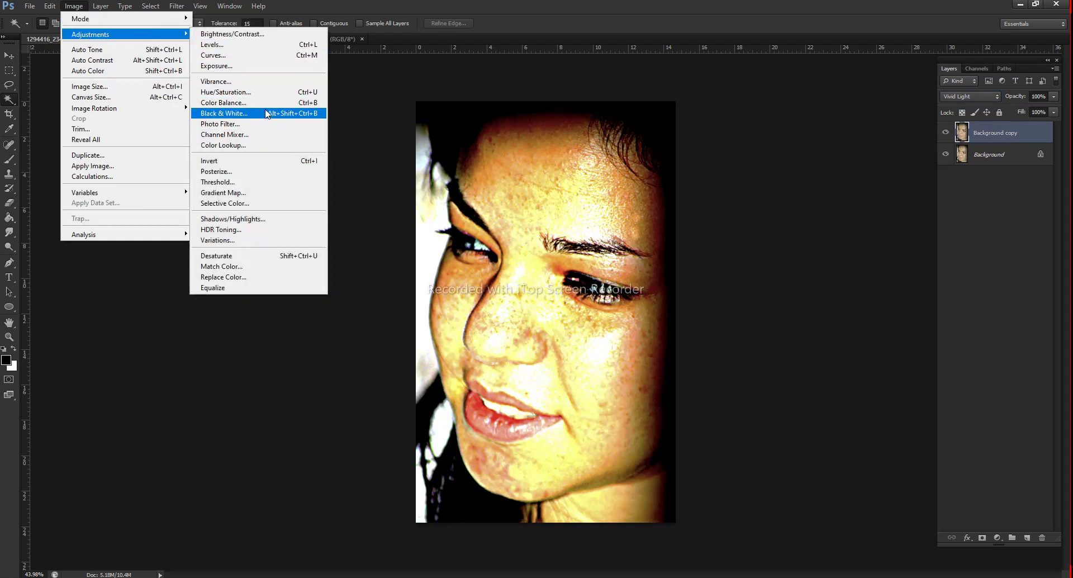
- Invert the Background copy and apply a High Pass filter with a 4-pixel radius
click(289, 161)
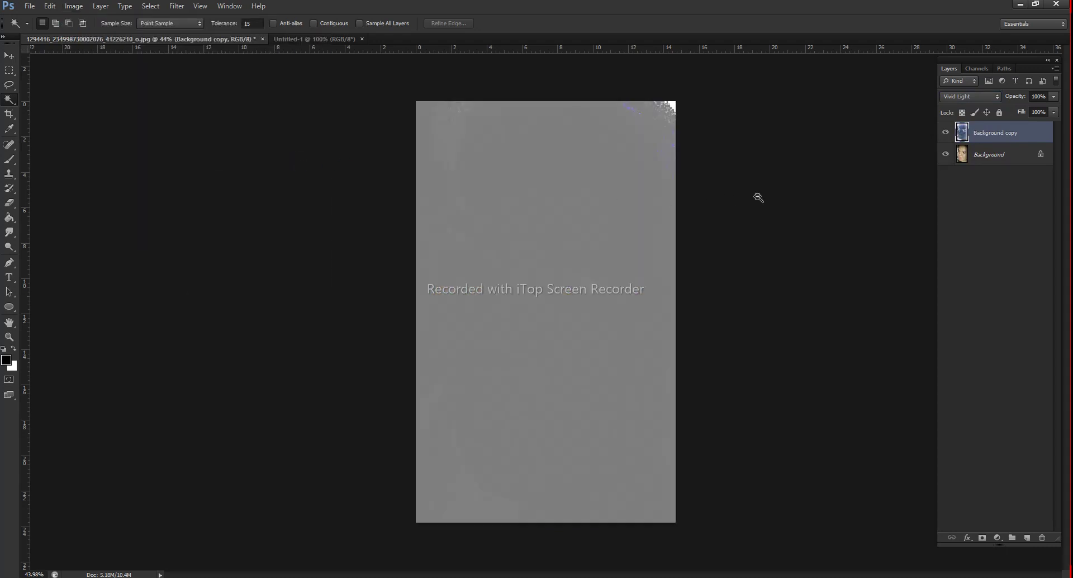
click(210, 6)
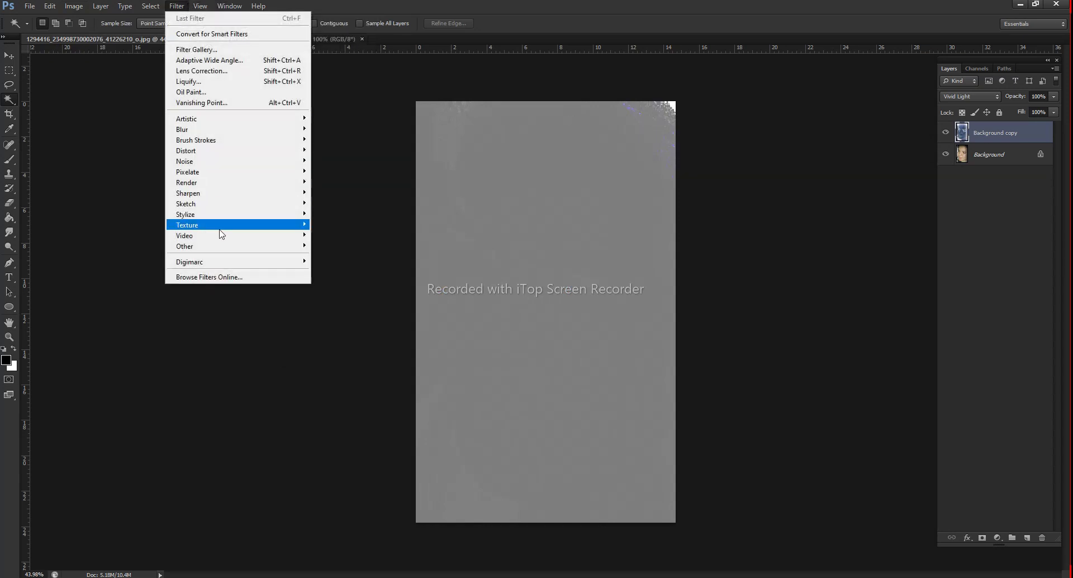
mouse_move(236, 246)
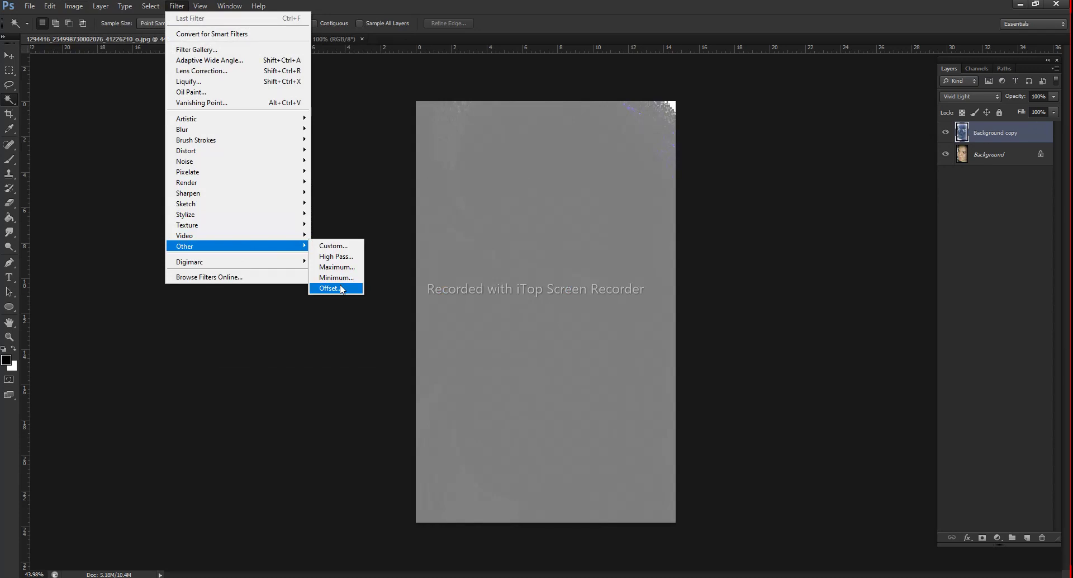
click(335, 256)
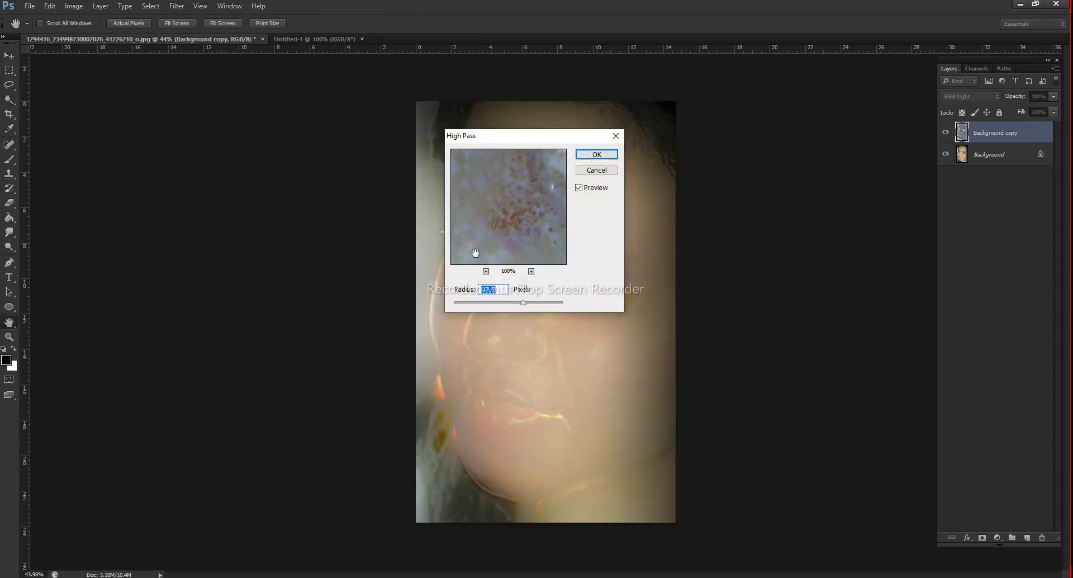
mouse_move(511, 306)
mouse_down()
mouse_move(479, 305)
mouse_move(503, 306)
mouse_move(493, 303)
mouse_up()
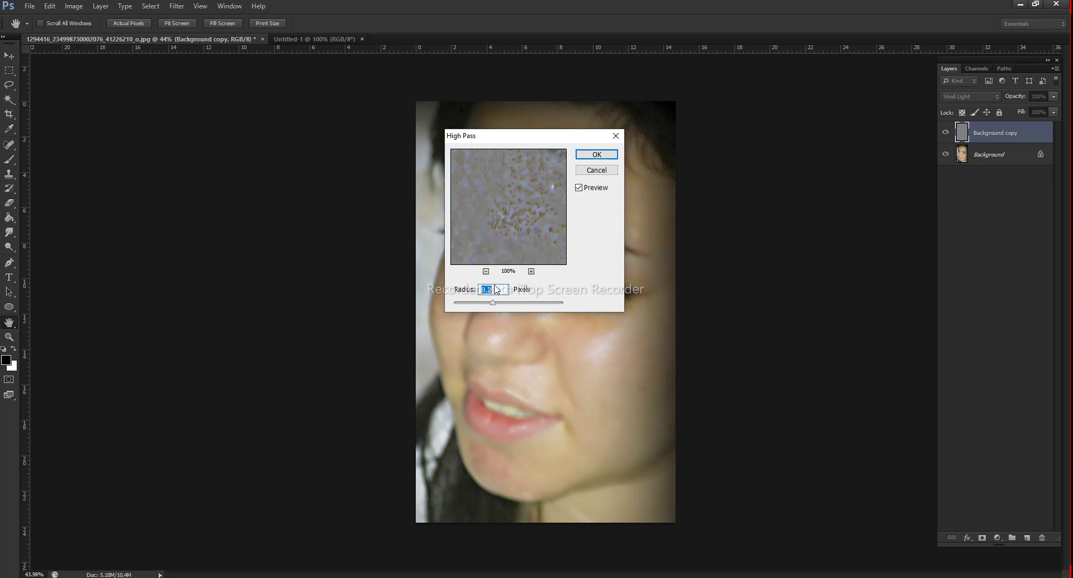
click(597, 154)
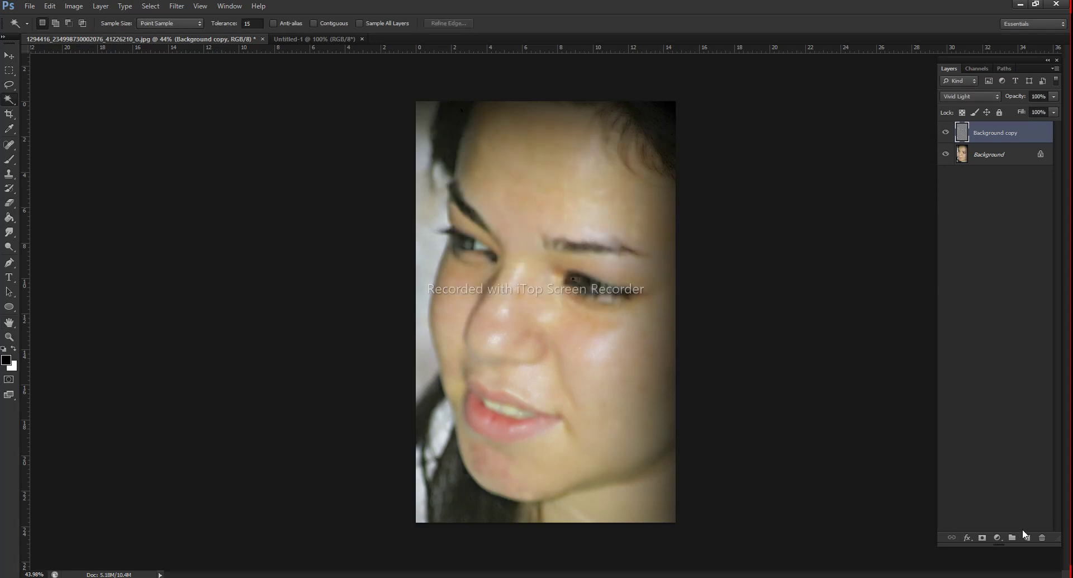
- Add an inverted black mask to Background copy, then choose the Brush and zoom to 50%
click(982, 538)
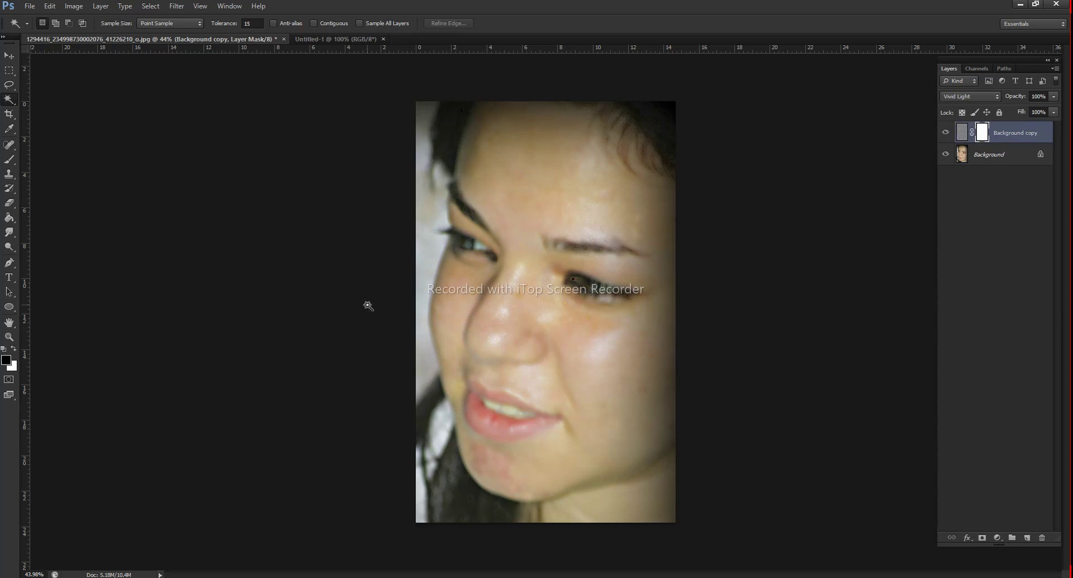
key(ctrl+i)
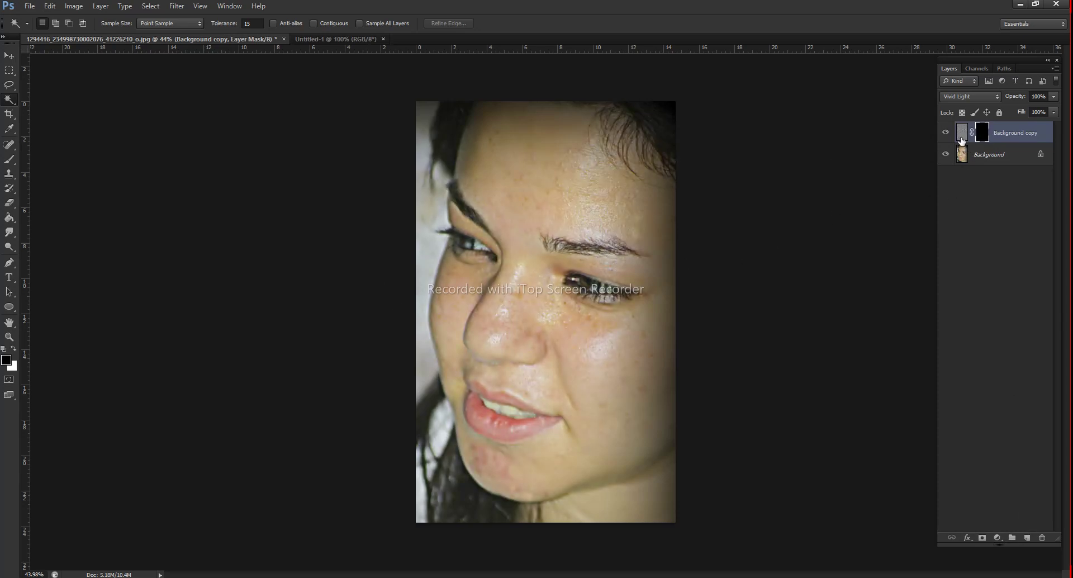
click(962, 134)
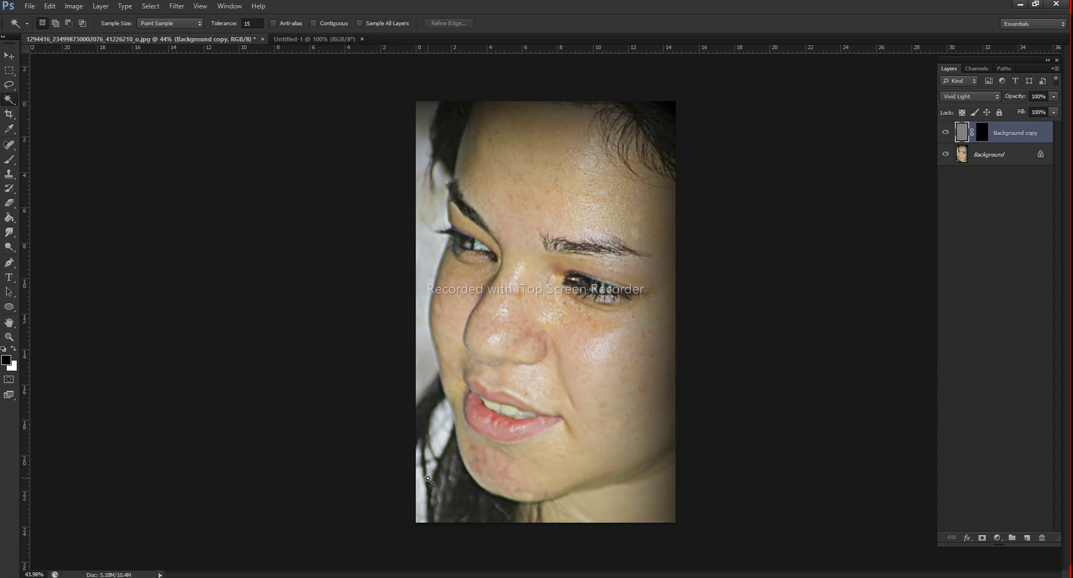
key(b)
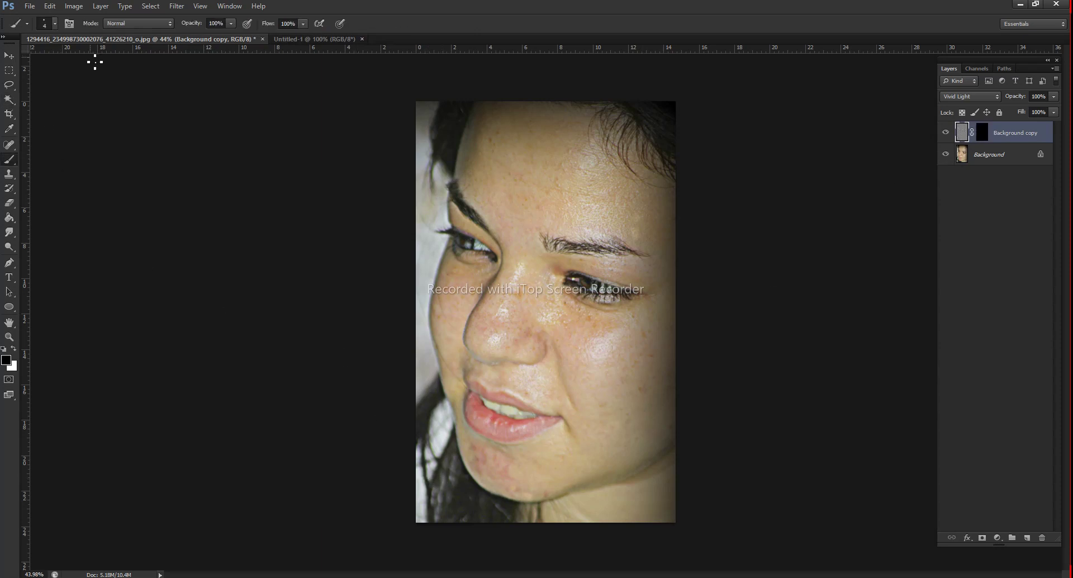
key(ctrl+plus)
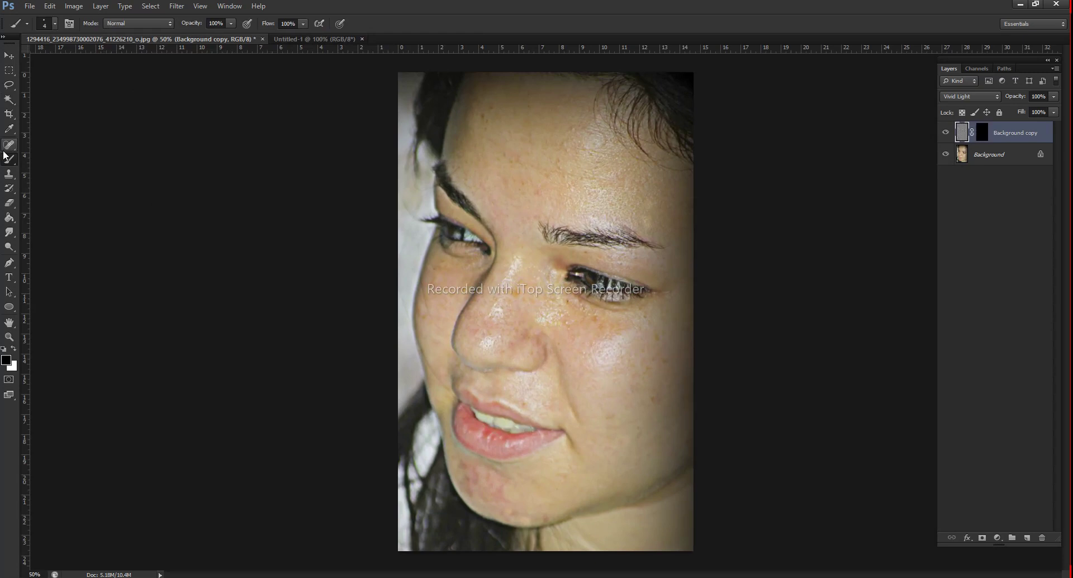
- Target the Background copy mask with the Eraser and reveal smoothing on the cheek
click(10, 204)
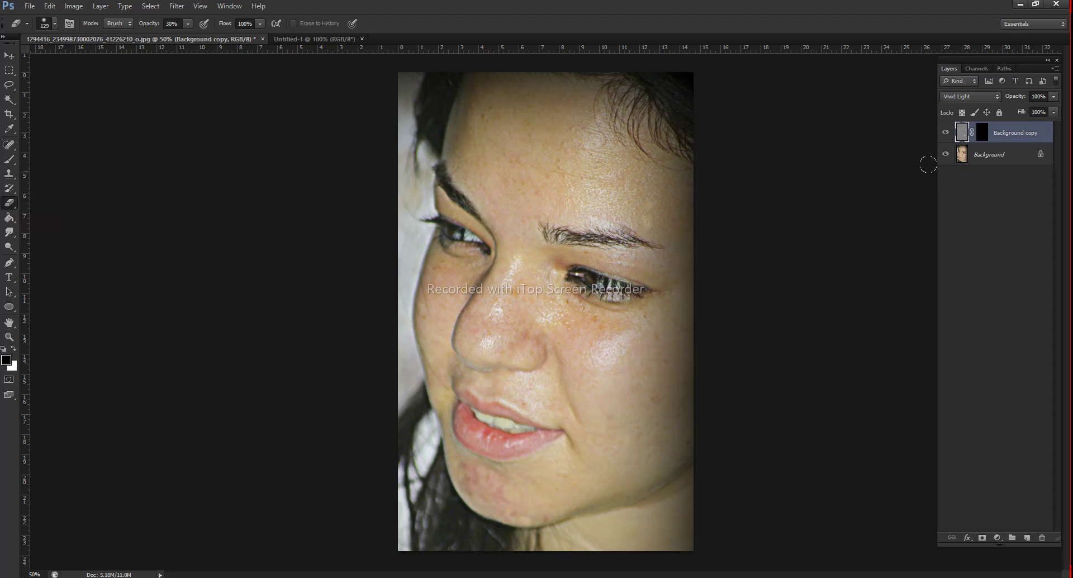
drag(987, 159, 985, 141)
click(984, 139)
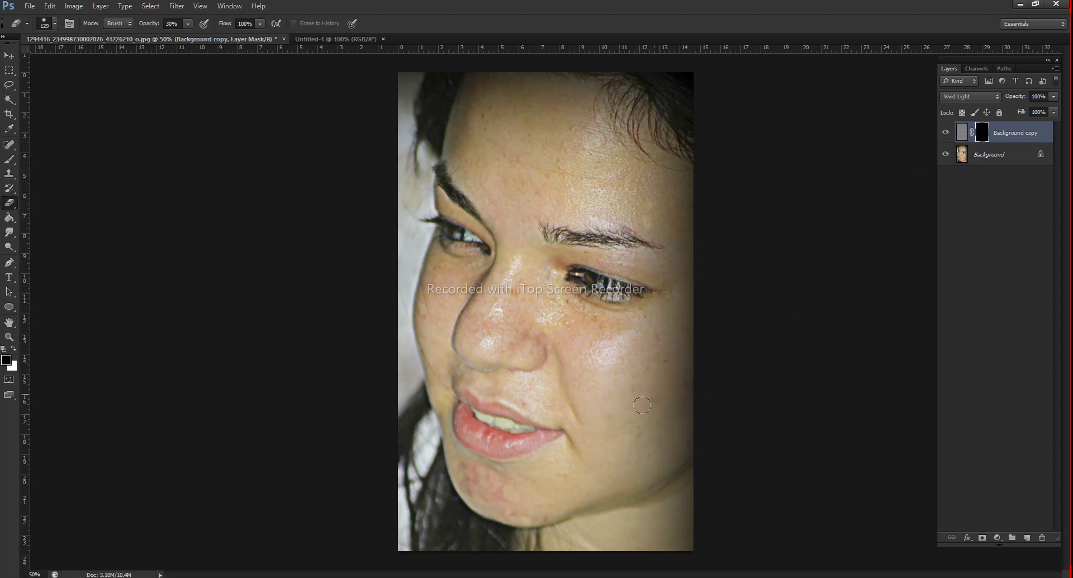
drag(642, 405, 638, 370)
- At 65% eraser opacity, reveal smoothing across the forehead, nose, cheek freckles and chin
click(188, 24)
drag(187, 34, 206, 37)
drag(465, 116, 723, 343)
drag(463, 317, 460, 286)
drag(606, 327, 581, 311)
drag(509, 504, 517, 497)
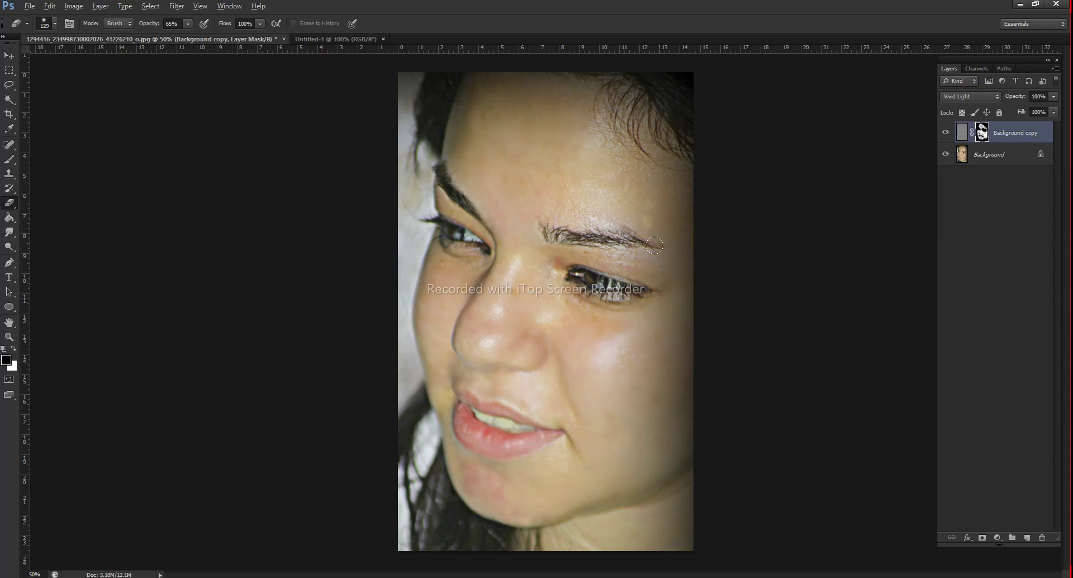
- Shrink the eraser to 81 px to smooth more of the chin, then enlarge it to 149 px
drag(655, 245, 648, 246)
drag(492, 498, 500, 507)
drag(644, 197, 651, 198)
scroll(551, 288, up, 3)
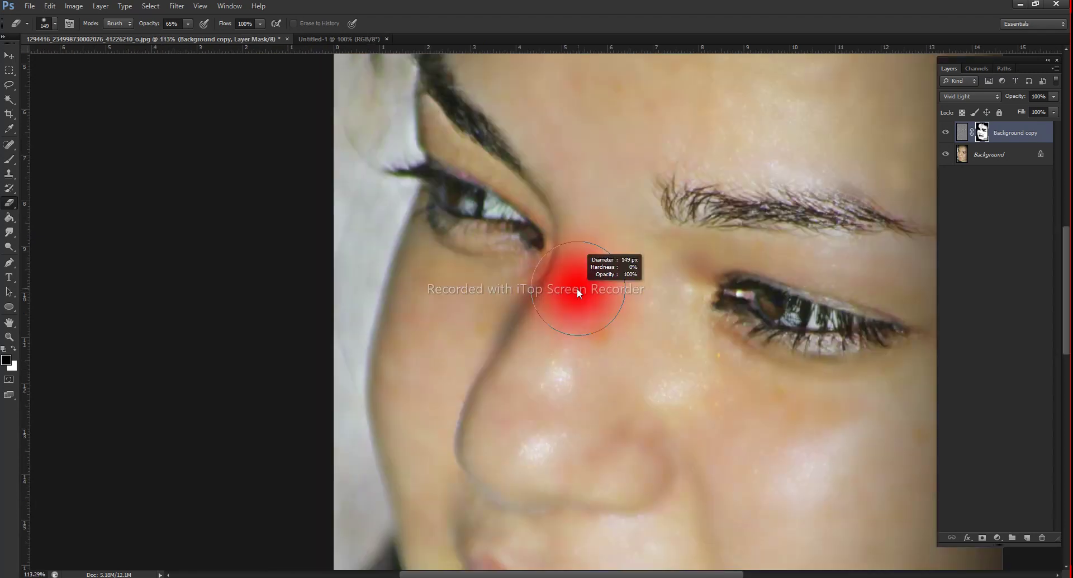
drag(578, 289, 564, 306)
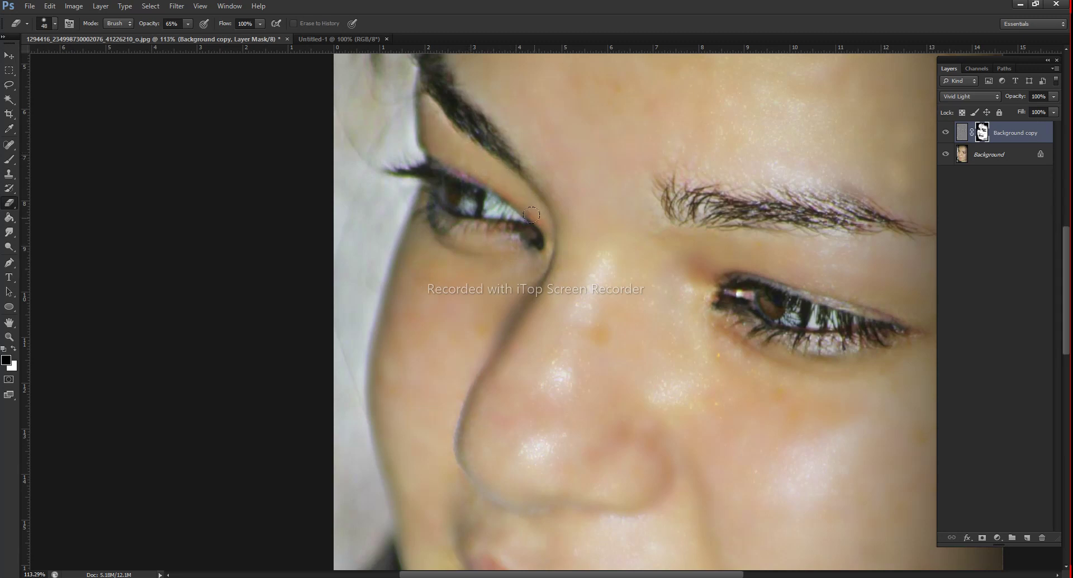
scroll(531, 118, up, 3)
scroll(480, 166, up, 2)
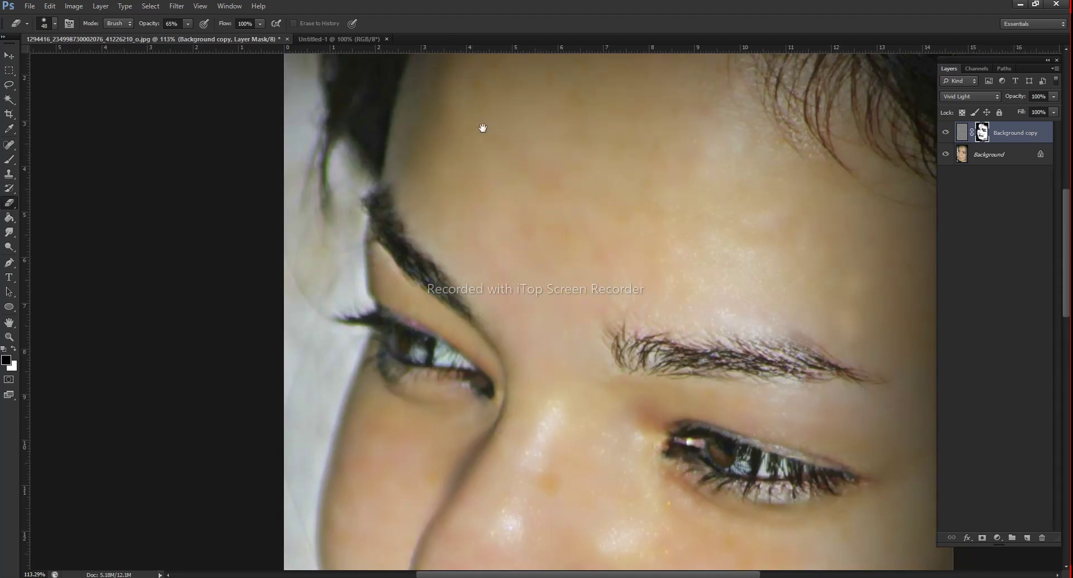
scroll(561, 195, up, 2)
drag(561, 194, 515, 233)
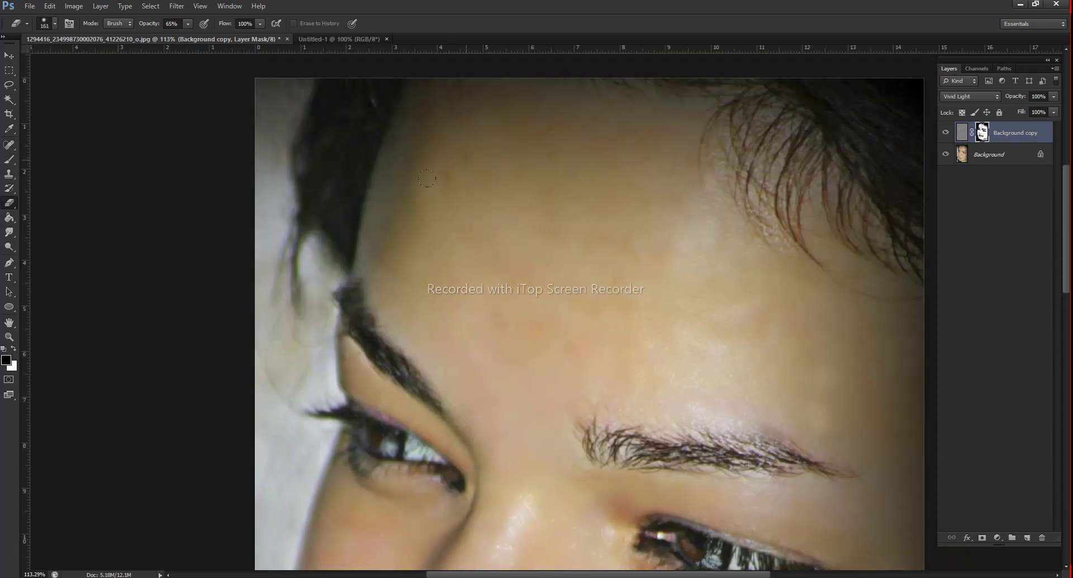
scroll(797, 328, down, 3)
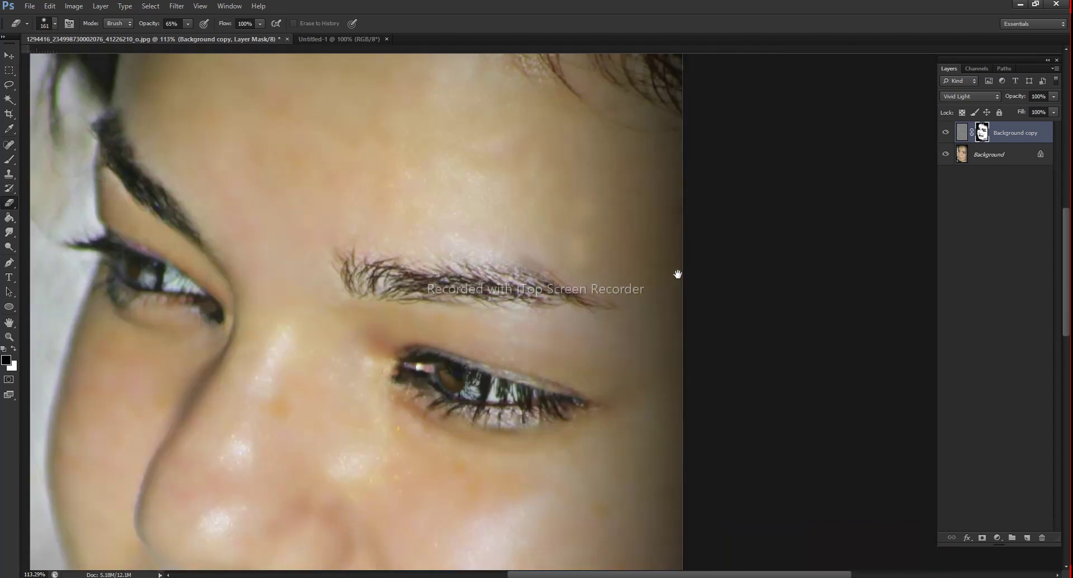
scroll(674, 355, down, 5)
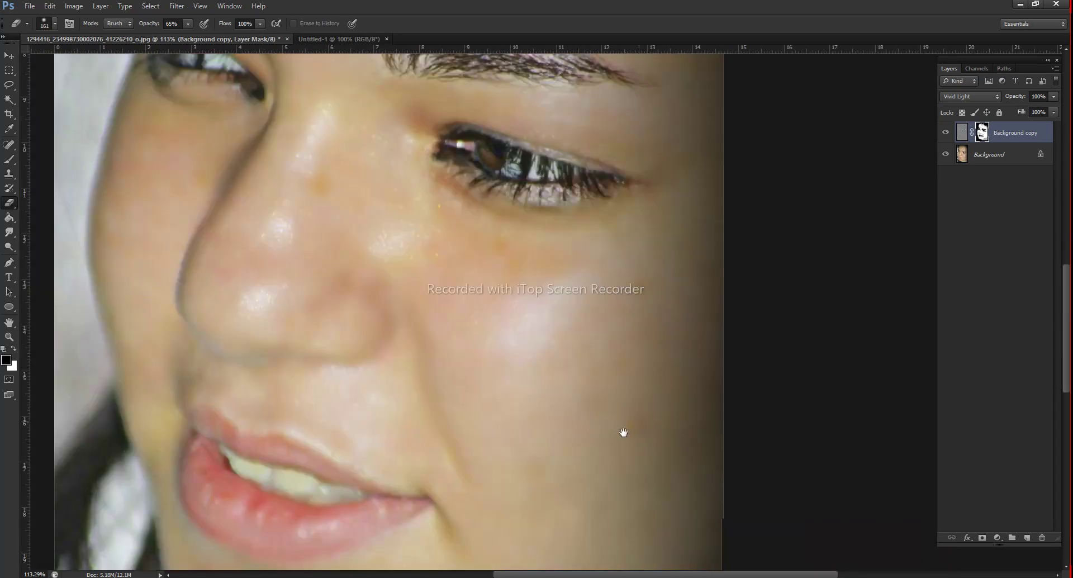
drag(623, 431, 594, 472)
scroll(614, 439, down, 5)
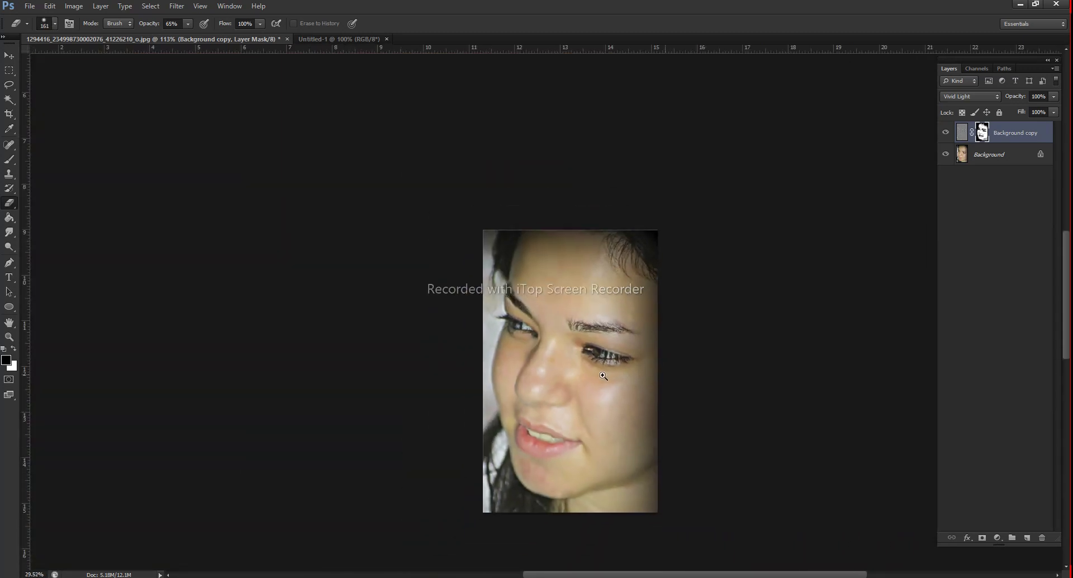
- Reselect the Background copy layer after briefly trying the Smudge and Magic Wand tools
scroll(594, 353, up, 1)
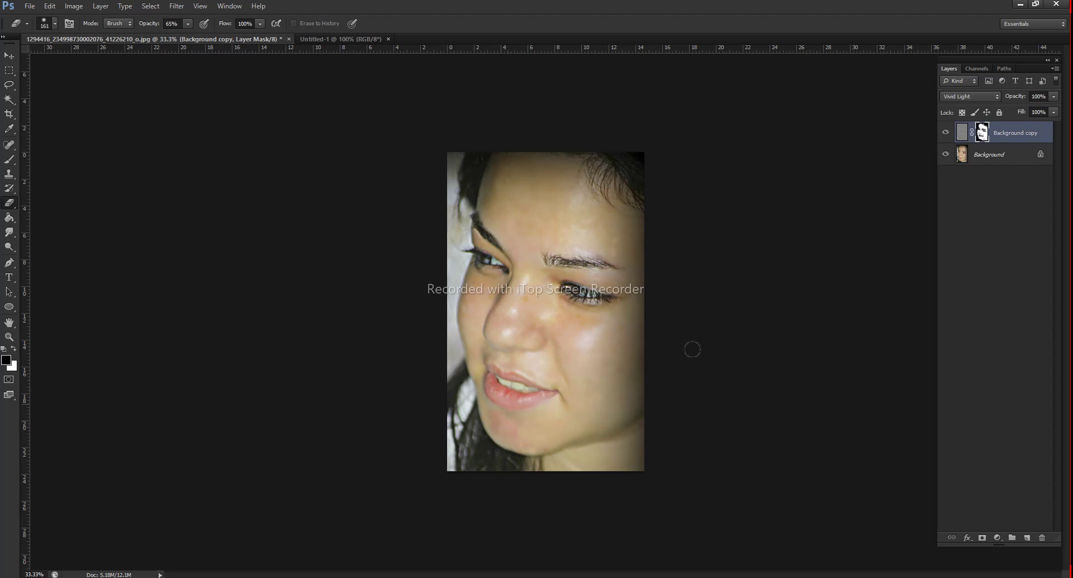
click(972, 158)
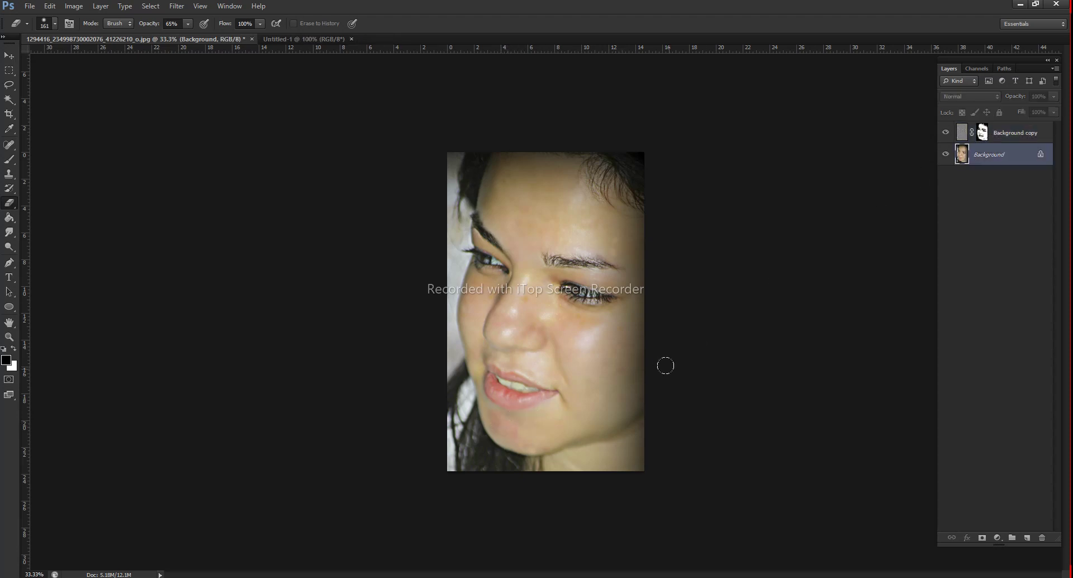
click(9, 231)
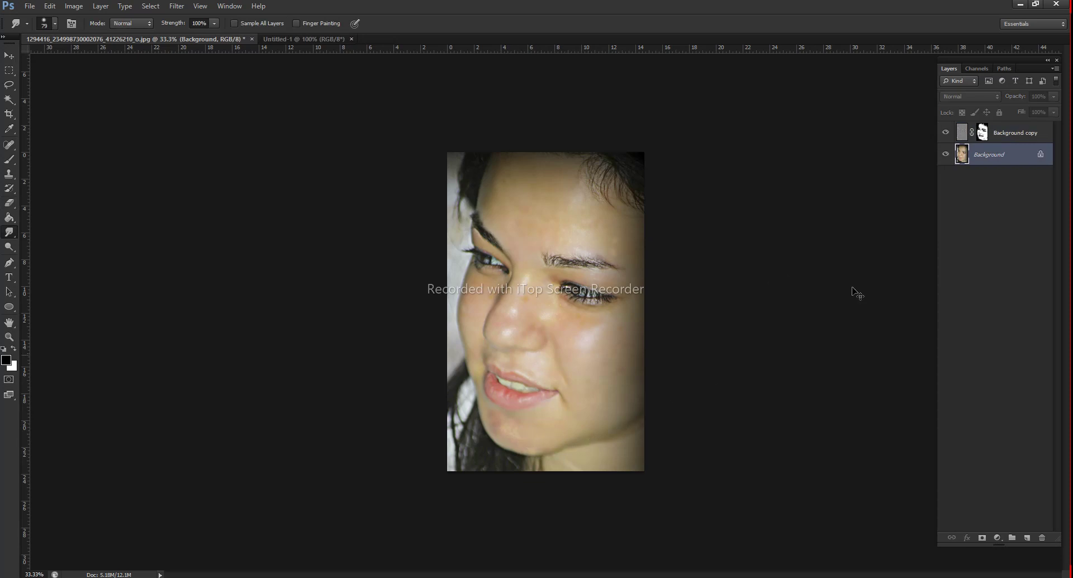
click(1006, 137)
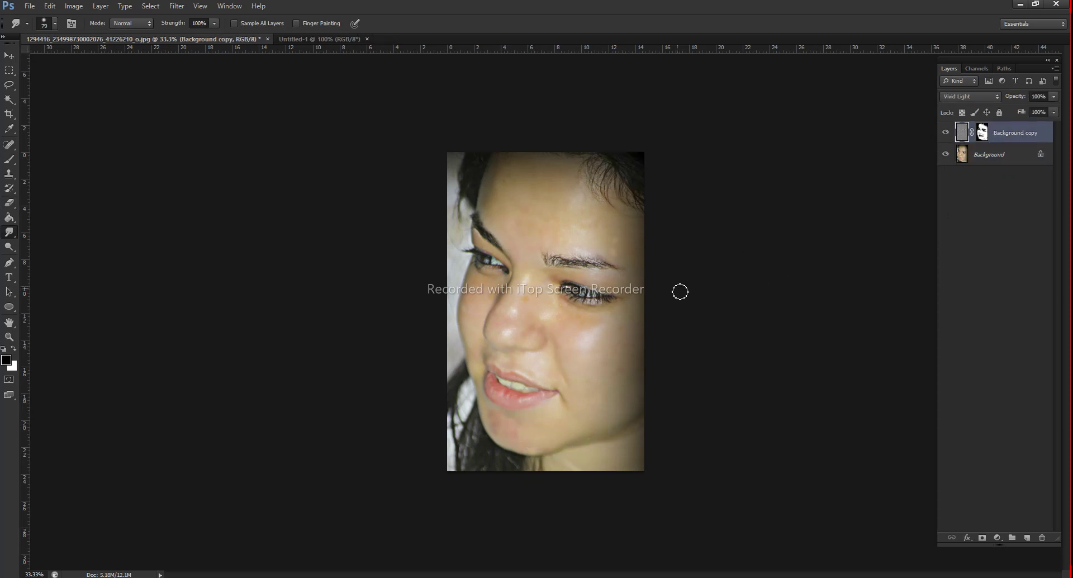
key(w)
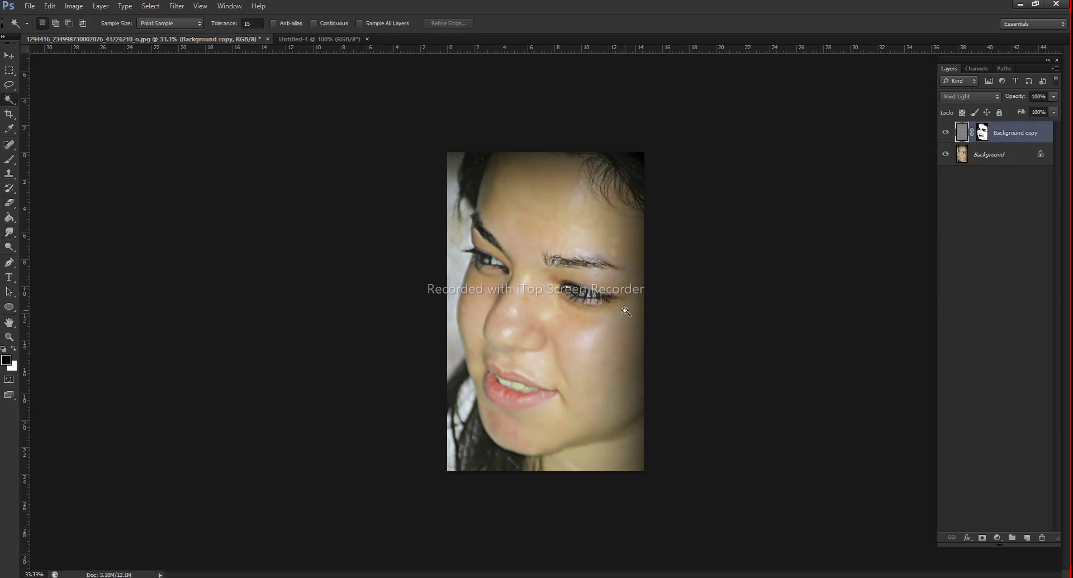
key(r)
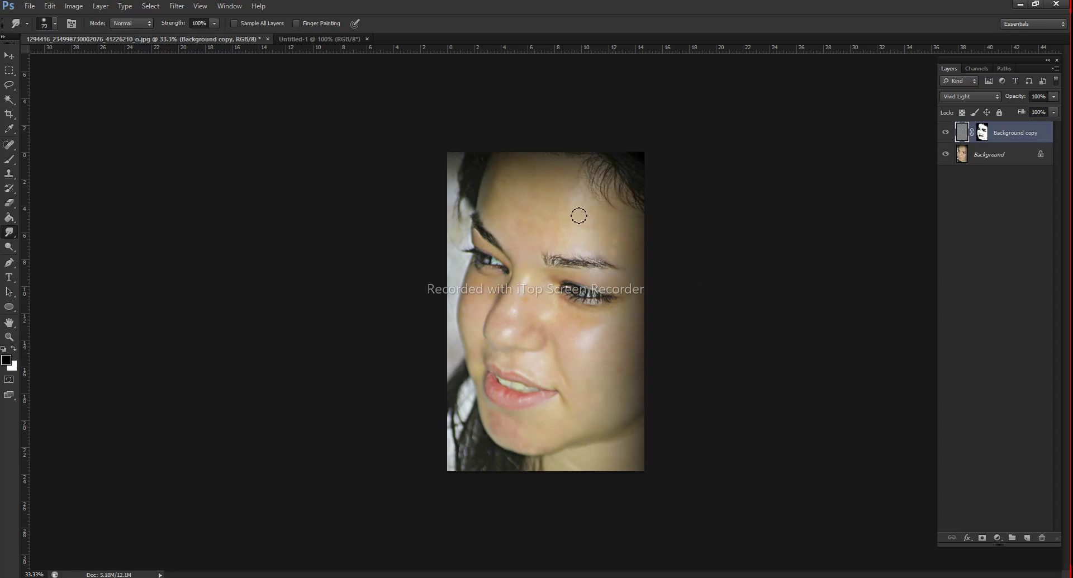
- Resize the brush, switch to the Eraser on the Background copy mask, and make white the foreground colour
drag(543, 203, 564, 203)
key(b)
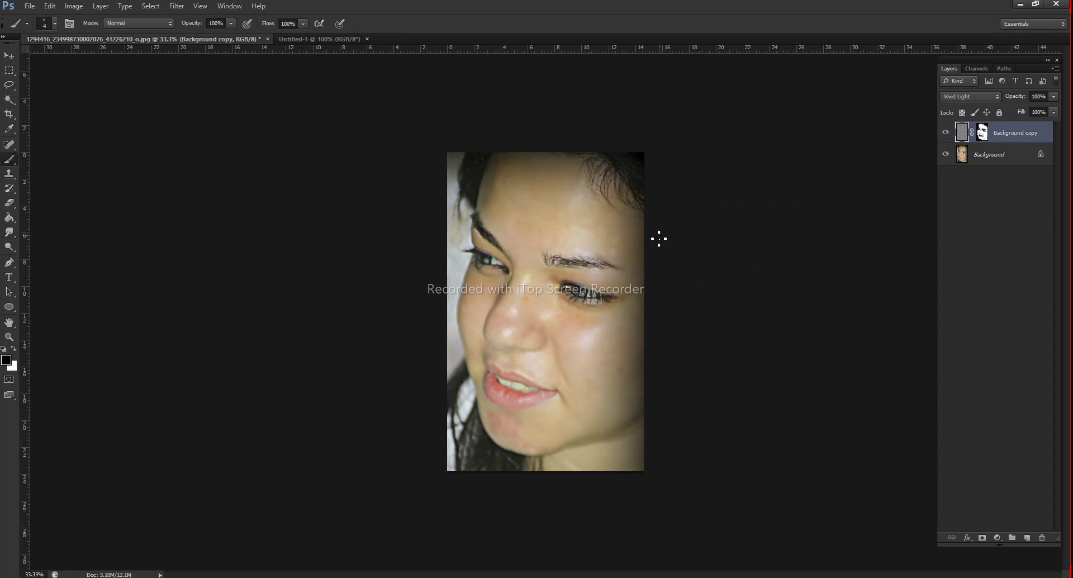
drag(568, 211, 612, 222)
key(e)
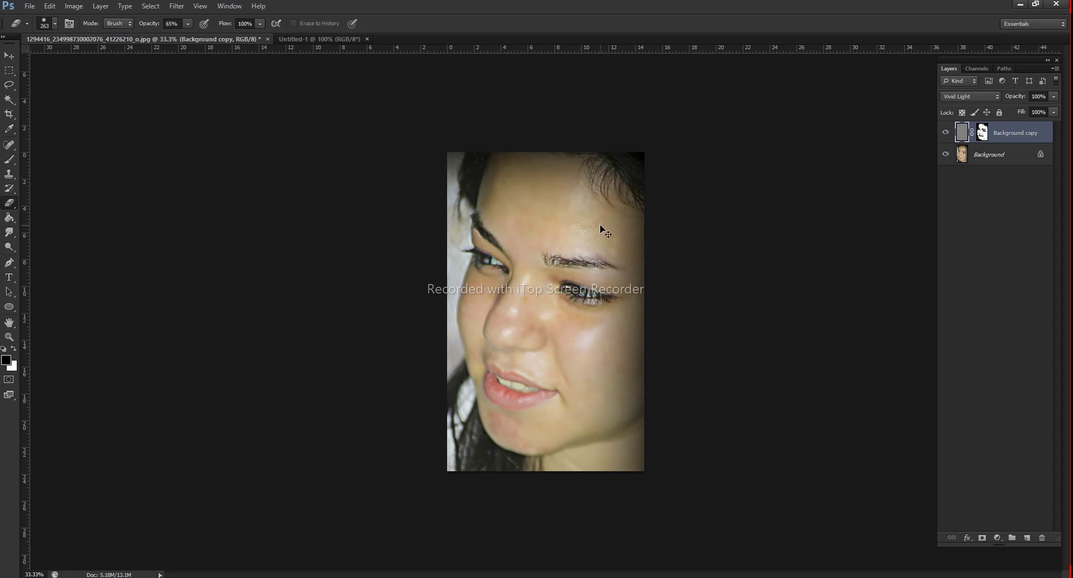
click(983, 133)
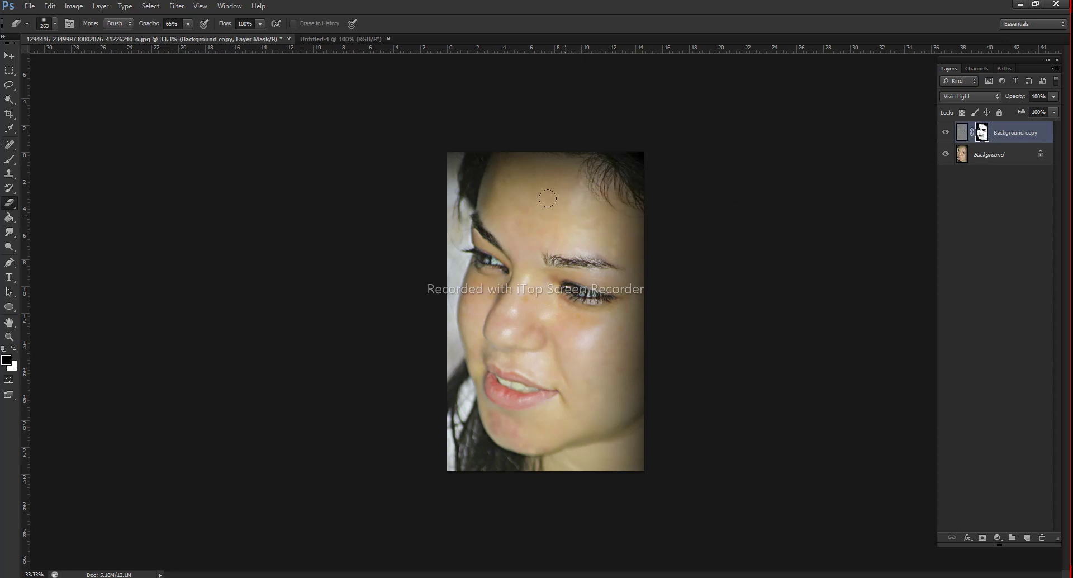
key(x)
key(x)
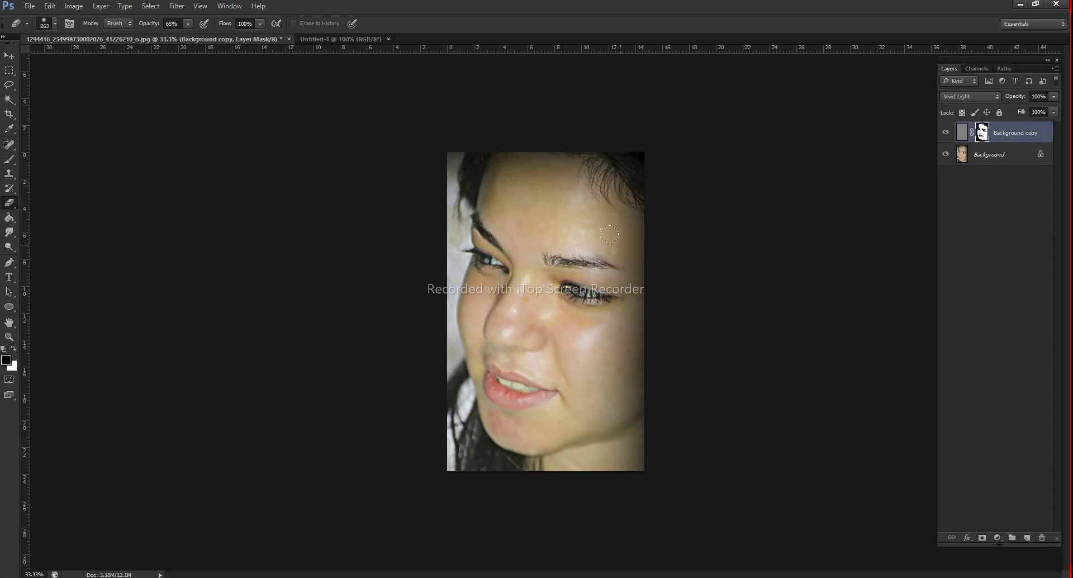